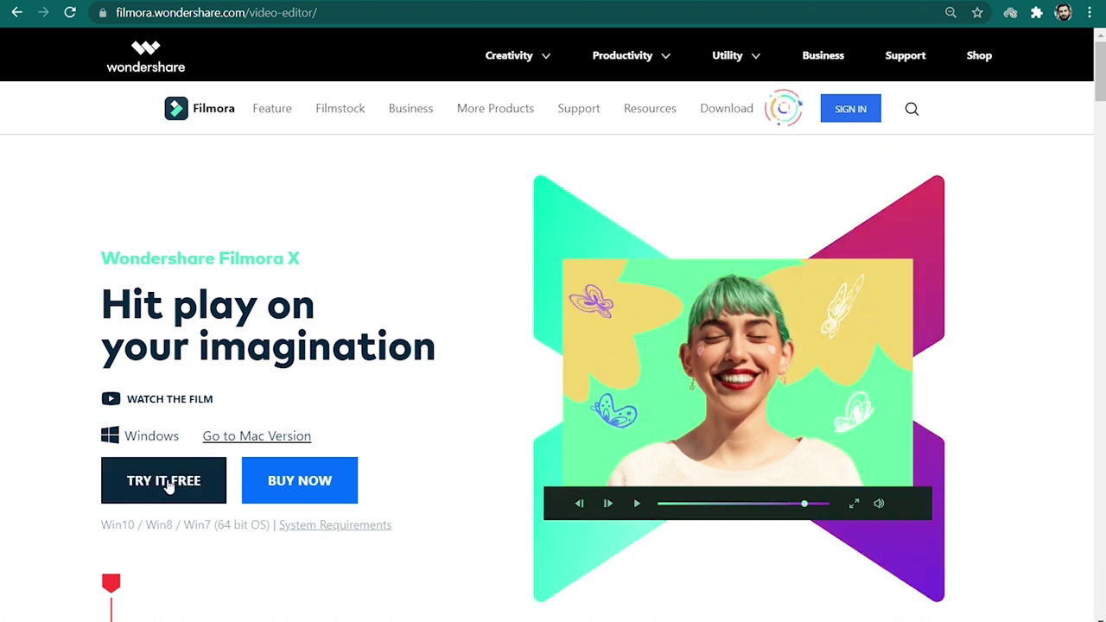
Step: Download the free Filmora installer (filmora_setup) from the Filmora product page in Chrome
{"action": "left_click", "coordinate": [170, 486]}
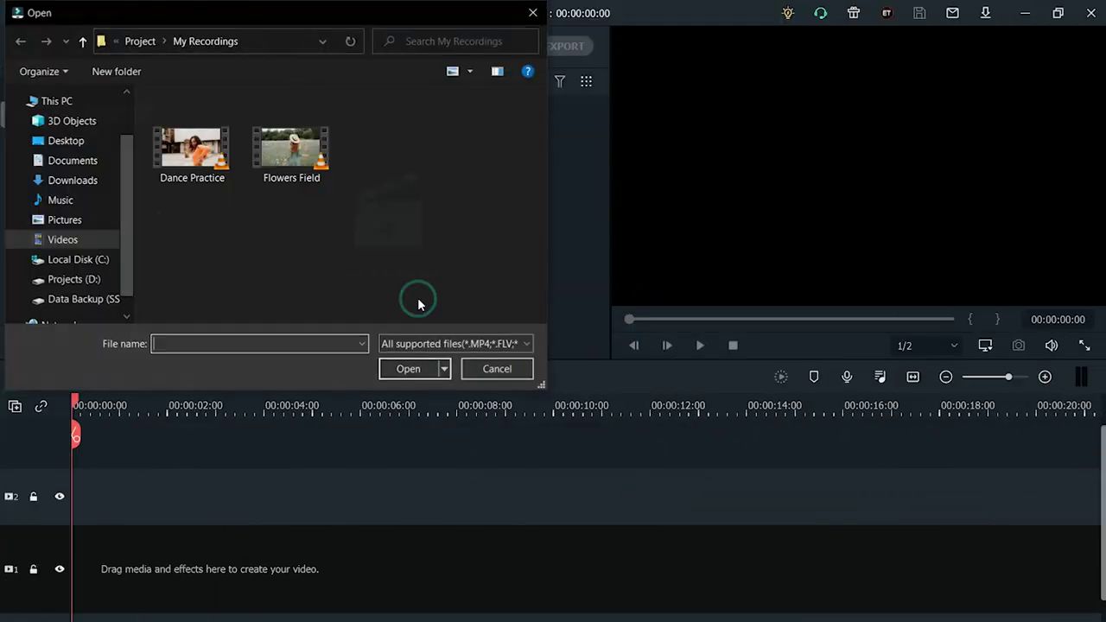
Step: Import the Flowers Field clip into the media library and drop it on the timeline
{"action": "left_click", "coordinate": [408, 369]}
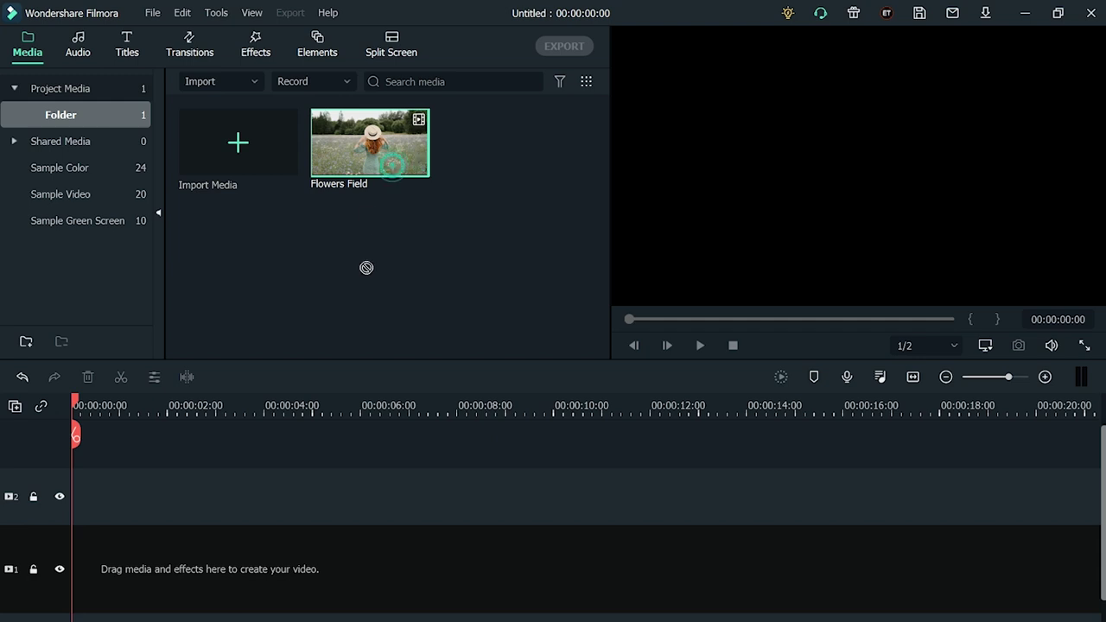
{"action": "left_click_drag", "start_coordinate": [367, 268], "coordinate": [71, 487]}
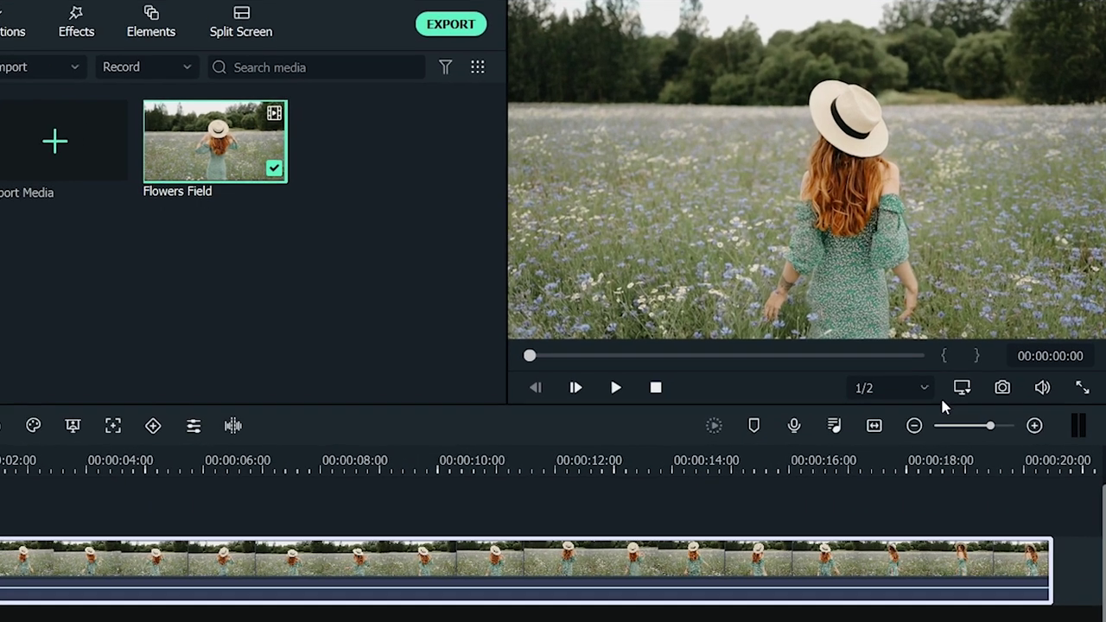
Step: Change the project aspect ratio to 9:16 (Portrait), 1080 x 1920
{"action": "left_click", "coordinate": [986, 346]}
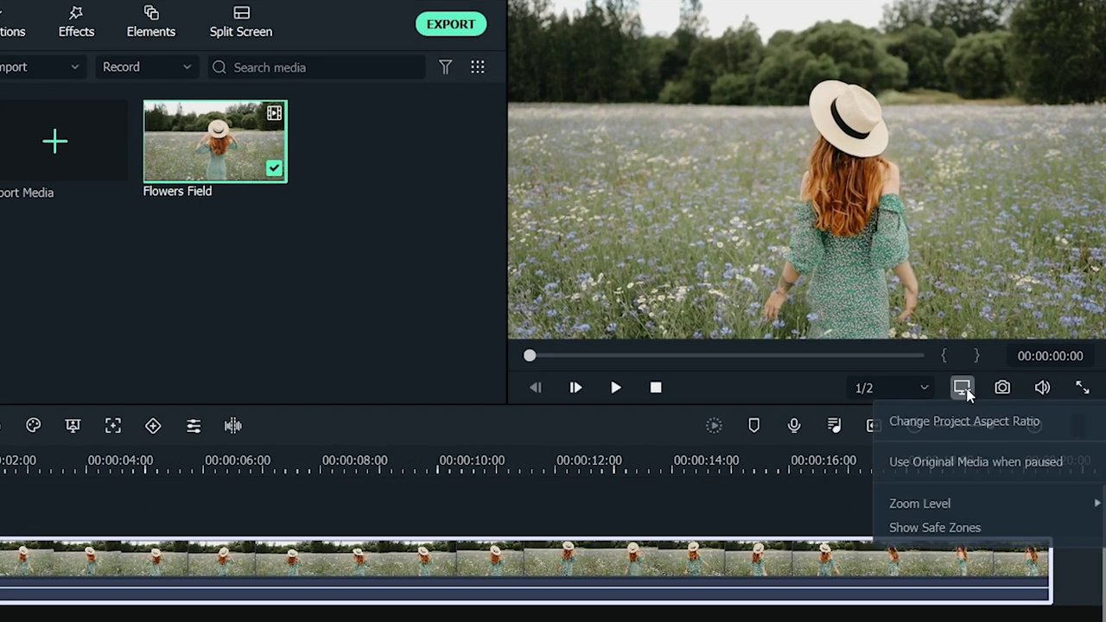
{"action": "left_click", "coordinate": [1069, 425]}
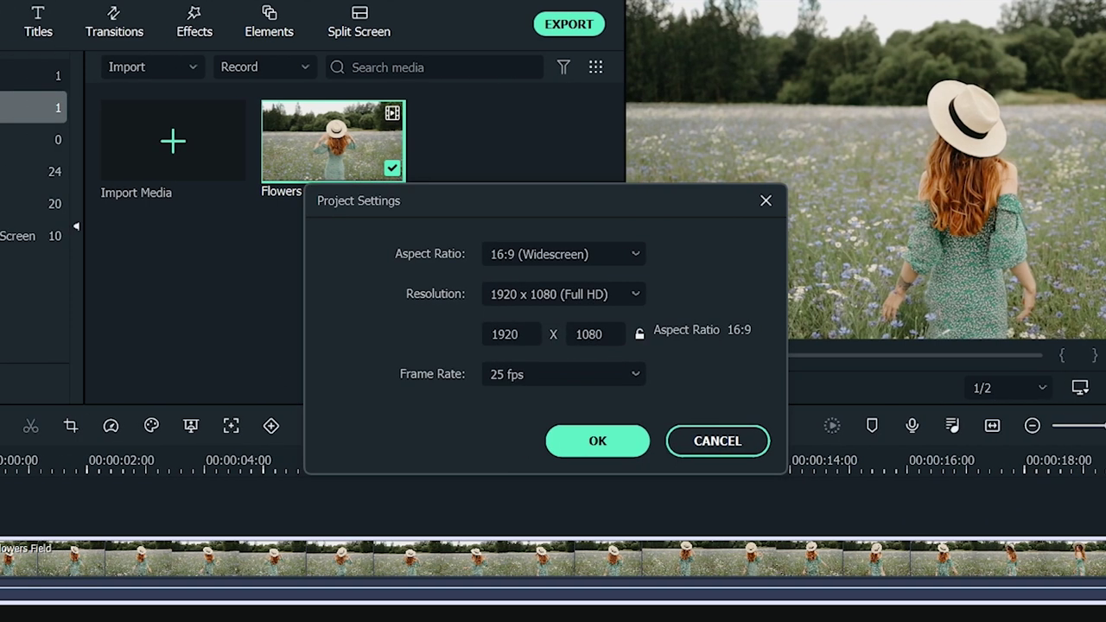
{"action": "left_click", "coordinate": [636, 256]}
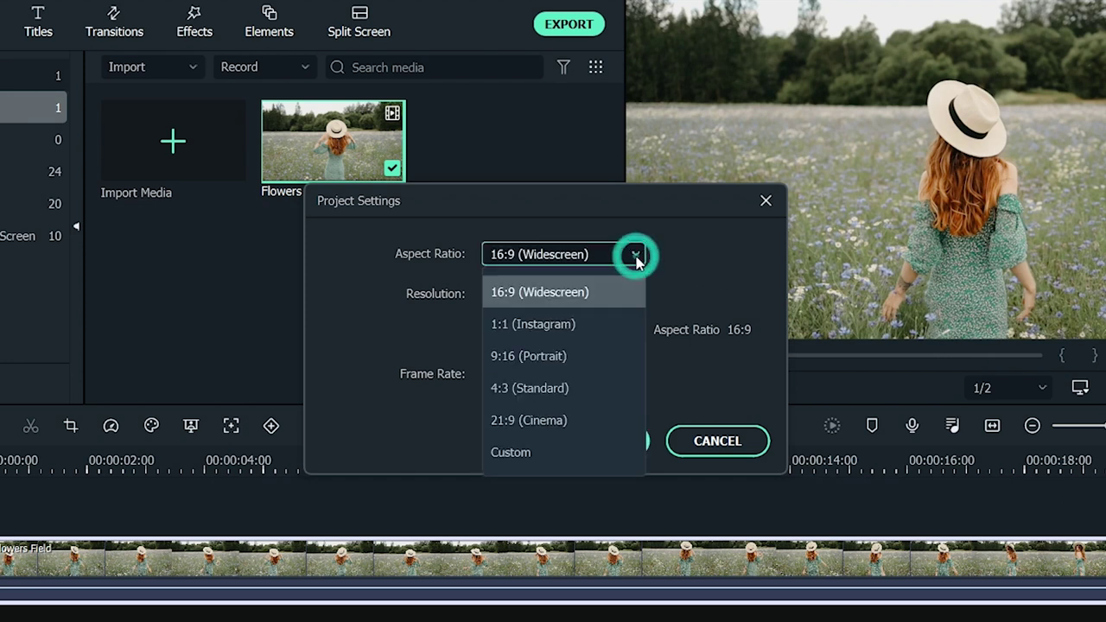
{"action": "left_click", "coordinate": [587, 368]}
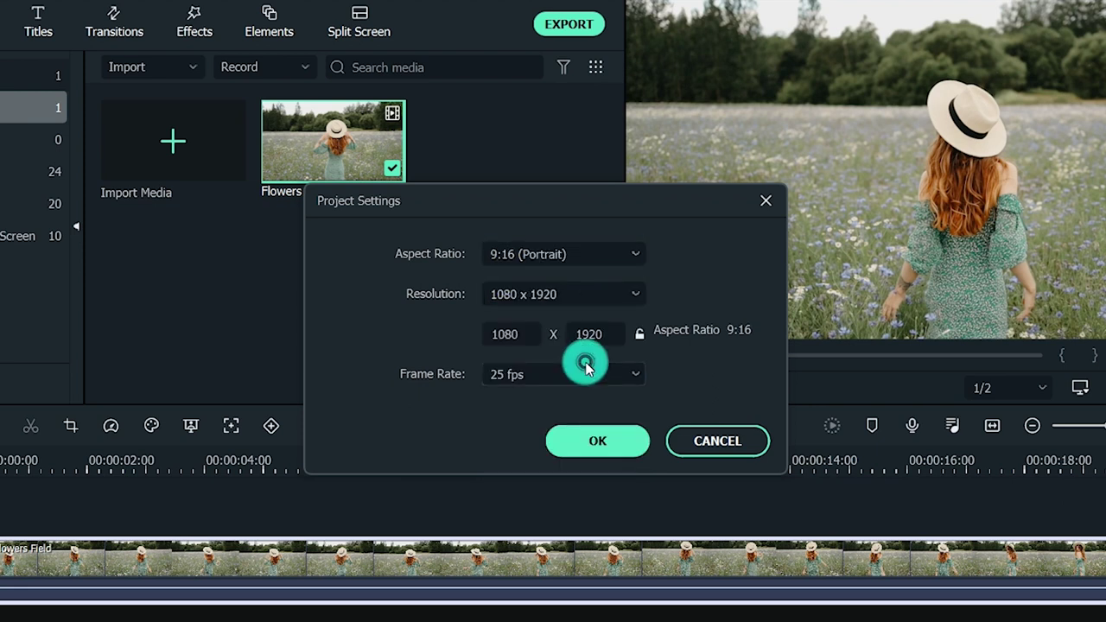
{"action": "left_click", "coordinate": [622, 442]}
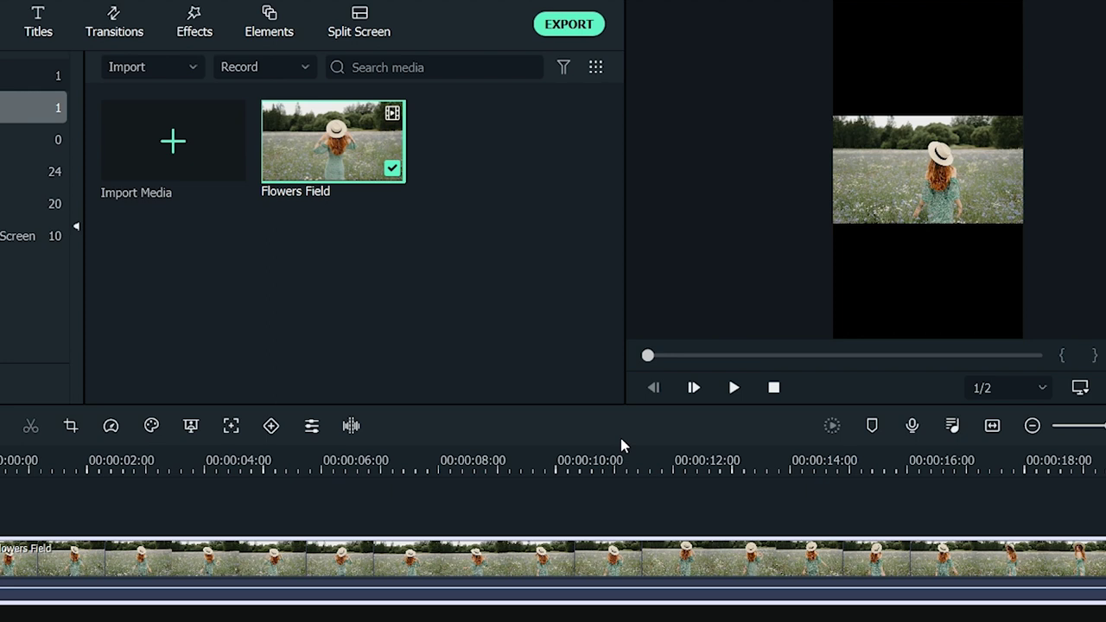
Step: Import the Background image from the Project folder
{"action": "double_click", "coordinate": [538, 377]}
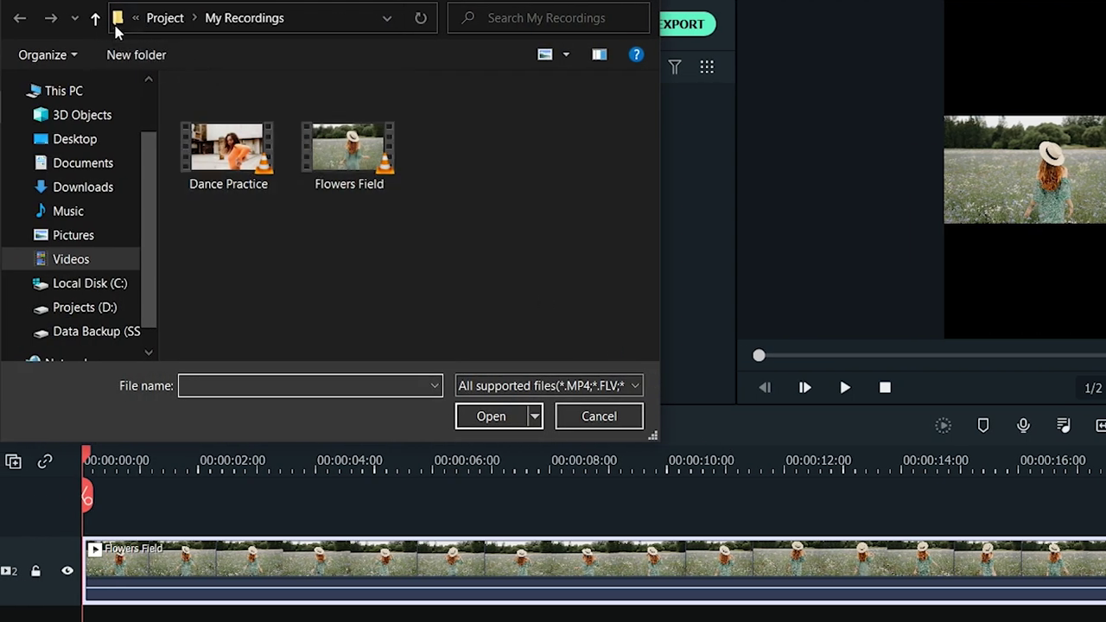
{"action": "left_click", "coordinate": [93, 19]}
{"action": "left_click", "coordinate": [320, 157]}
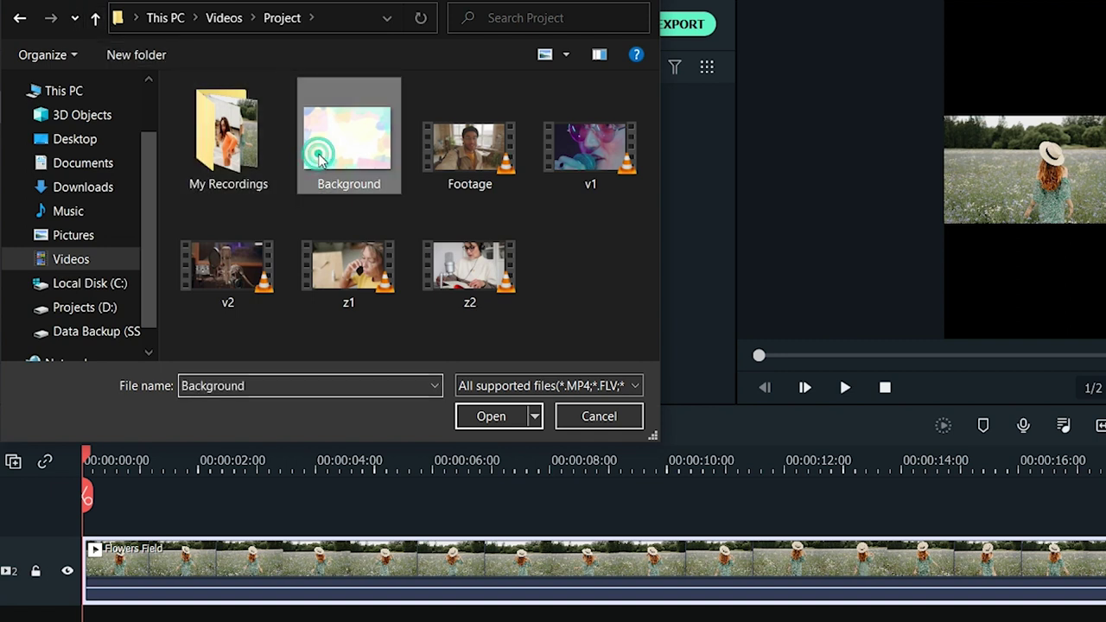
{"action": "left_click", "coordinate": [508, 416]}
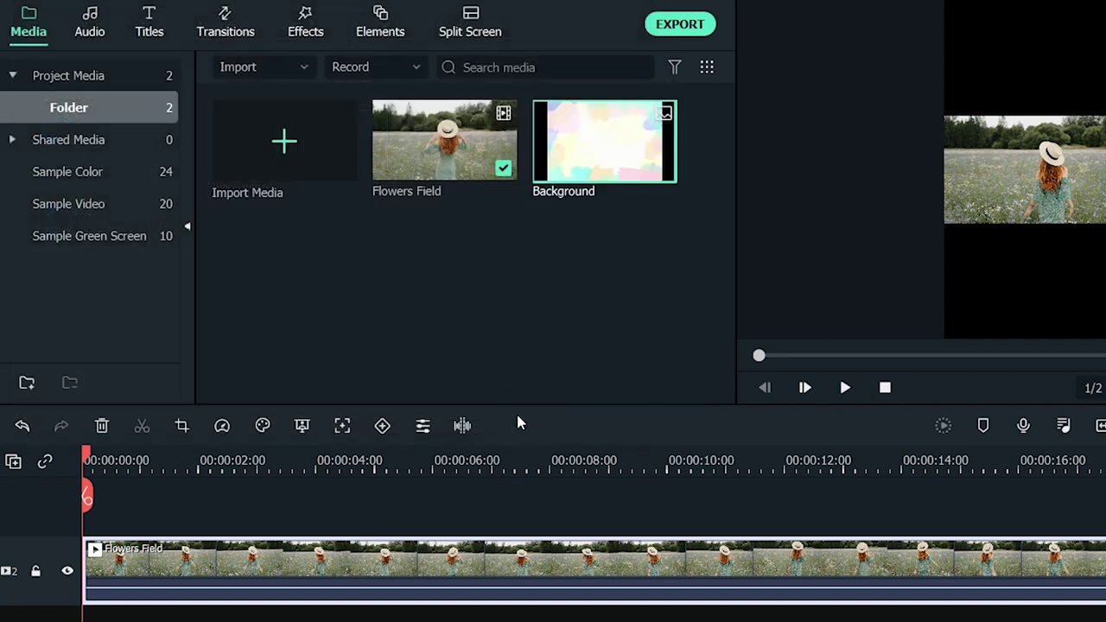
Step: Put Background on track 1, stretch it to the clip's end, and scale it ~257%
{"action": "left_click_drag", "start_coordinate": [602, 148], "coordinate": [223, 521]}
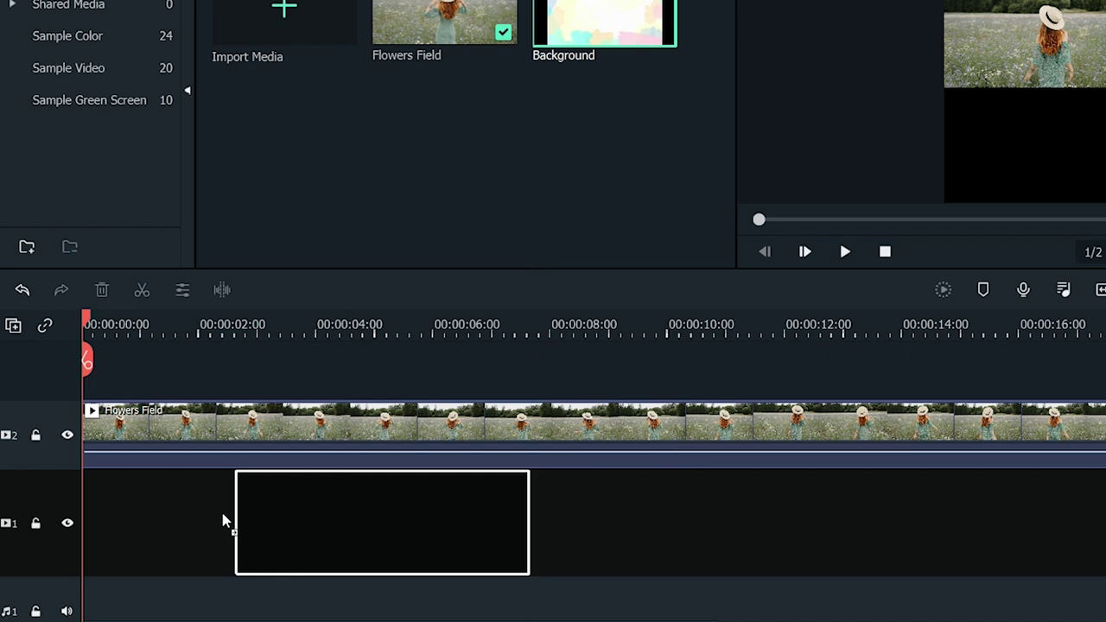
{"action": "left_click_drag", "start_coordinate": [112, 522], "coordinate": [85, 553]}
{"action": "left_click_drag", "start_coordinate": [315, 570], "coordinate": [1059, 570]}
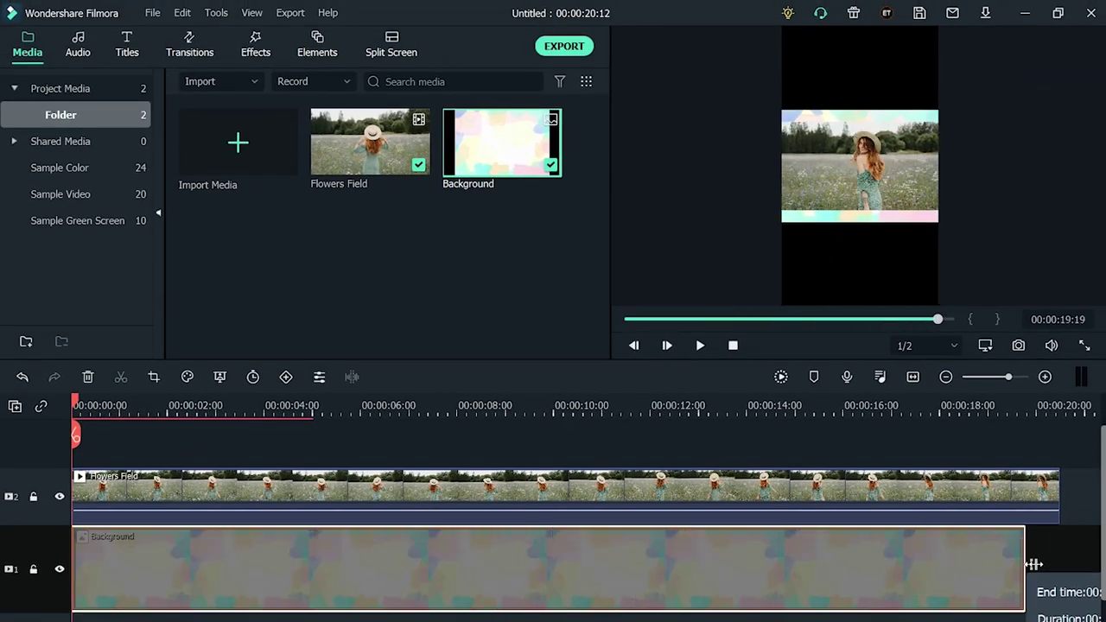
{"action": "double_click", "coordinate": [825, 570]}
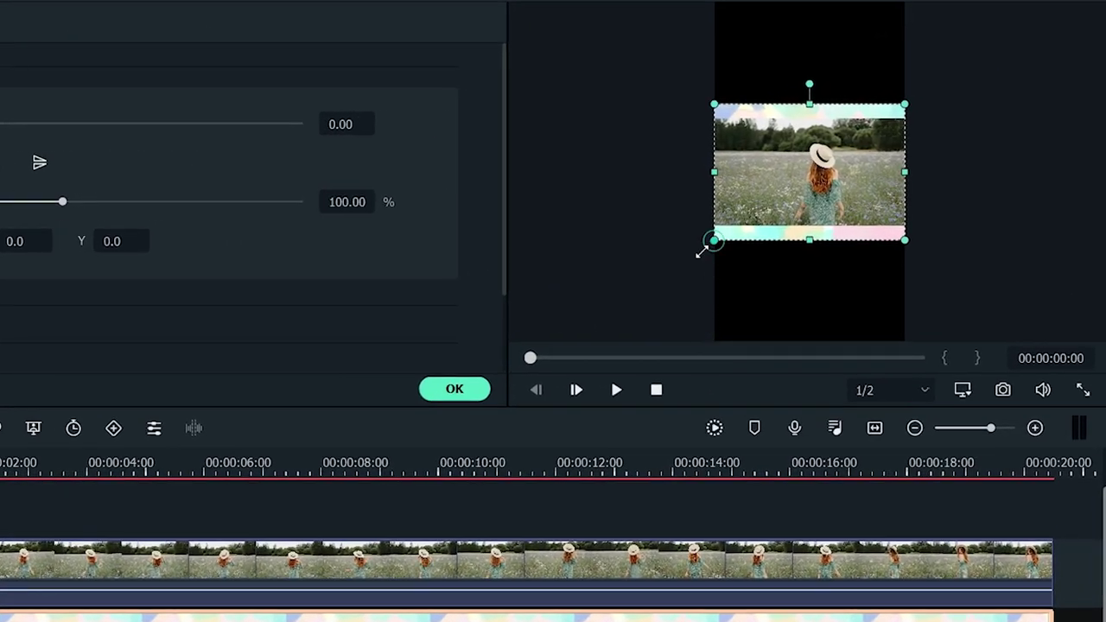
{"action": "left_click_drag", "start_coordinate": [701, 251], "coordinate": [648, 356]}
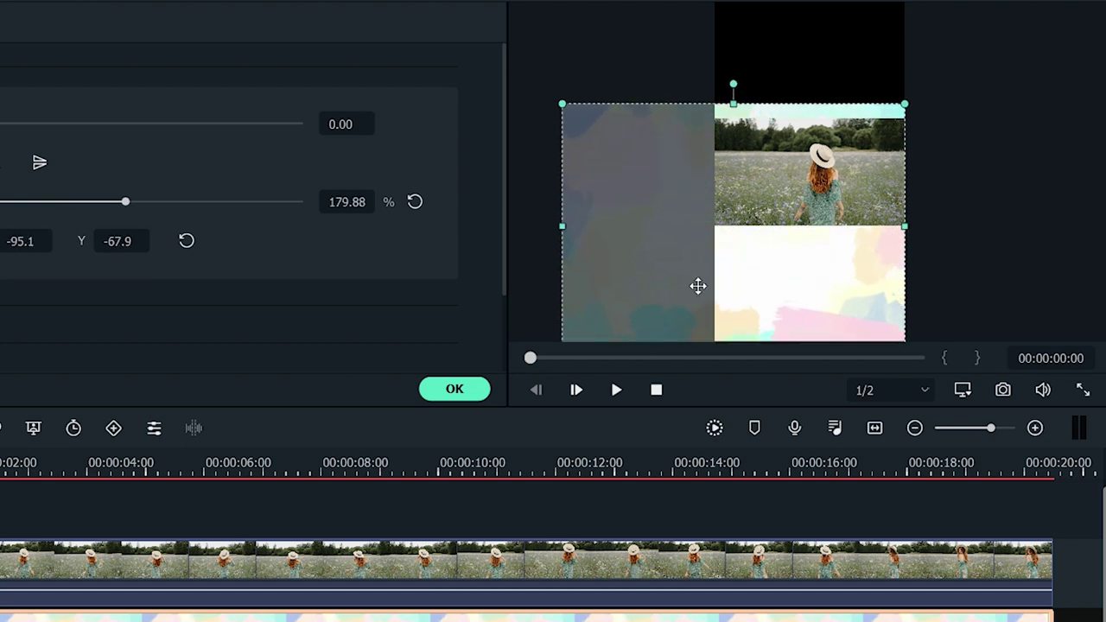
{"action": "left_click_drag", "start_coordinate": [907, 105], "coordinate": [949, 3]}
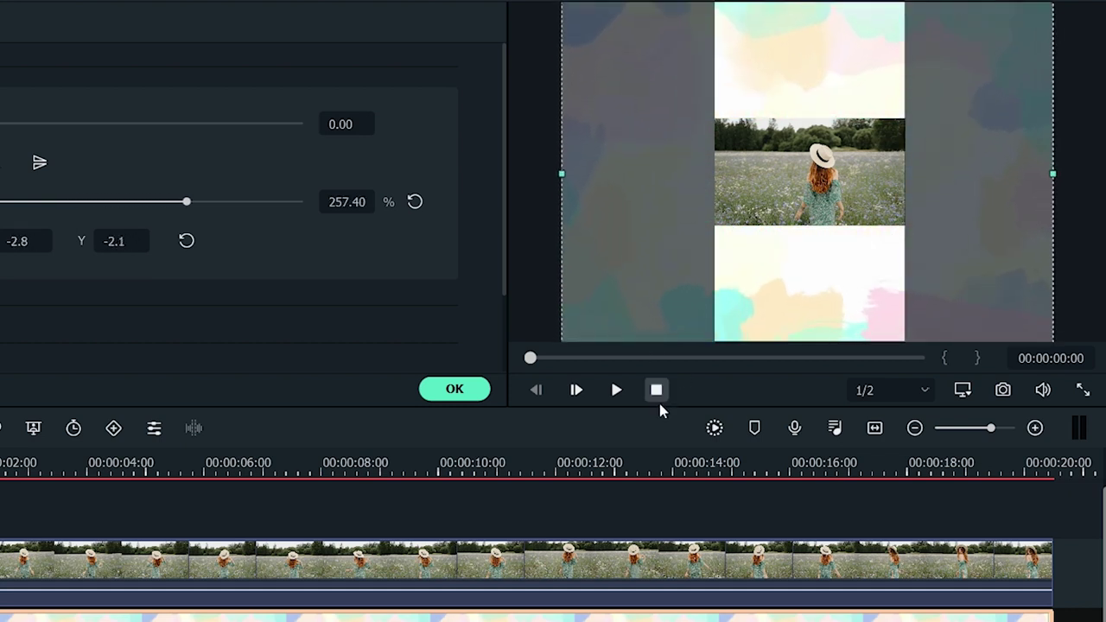
Step: Confirm the transform and add the Title 33 template over the video
{"action": "left_click", "coordinate": [475, 392]}
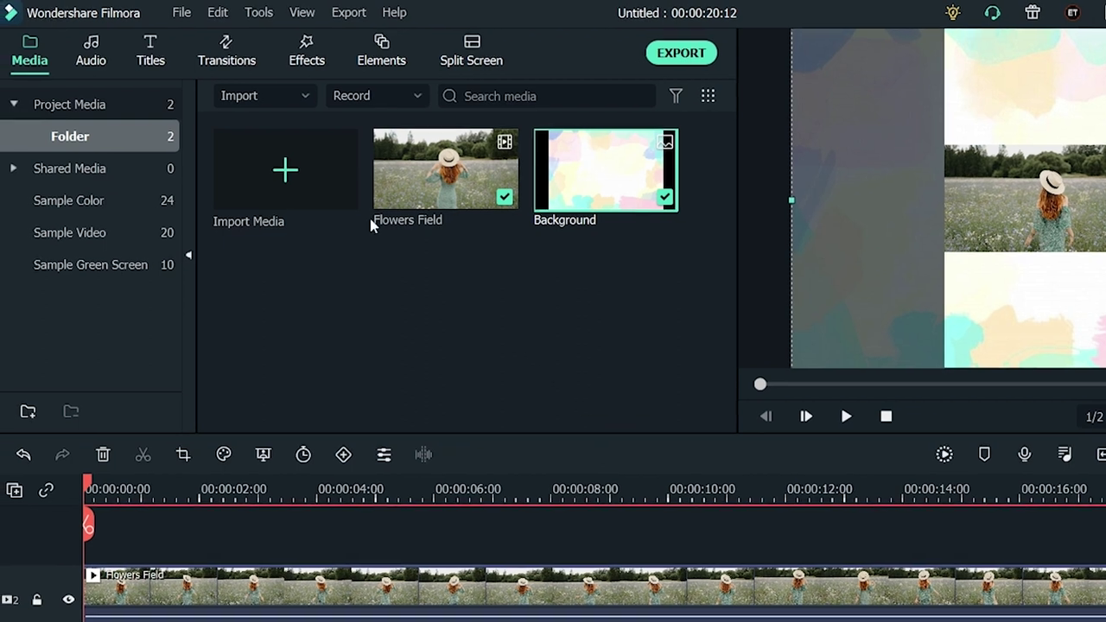
{"action": "left_click", "coordinate": [150, 52]}
{"action": "left_click", "coordinate": [50, 296]}
{"action": "scroll", "coordinate": [697, 290], "scroll_direction": "down", "scroll_amount": 5}
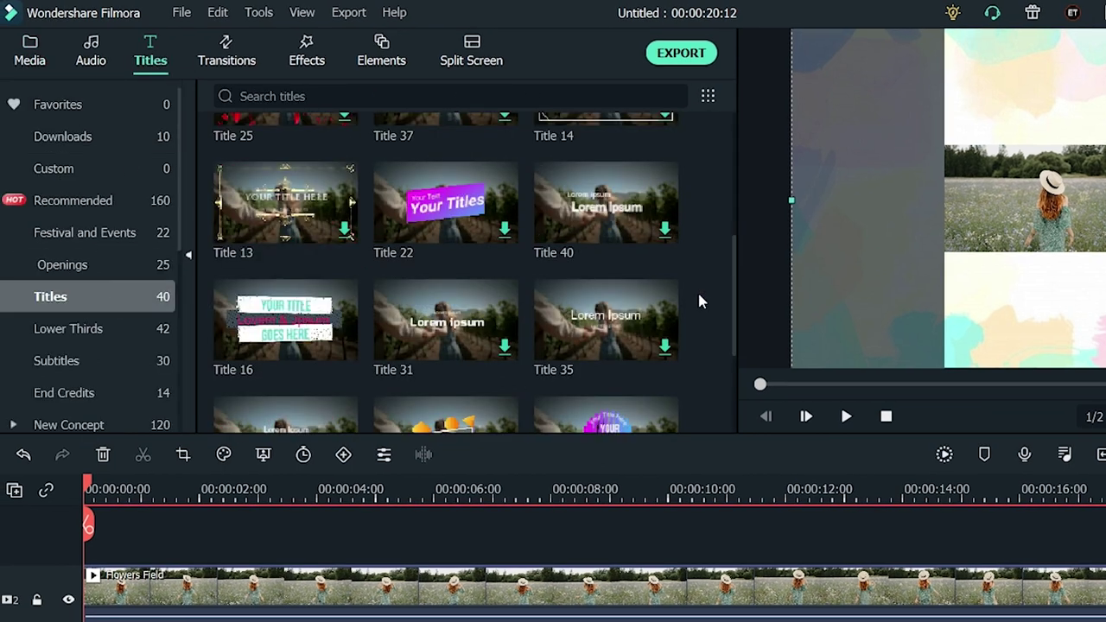
{"action": "scroll", "coordinate": [697, 291], "scroll_direction": "down", "scroll_amount": 5}
{"action": "scroll", "coordinate": [697, 291], "scroll_direction": "down", "scroll_amount": 5}
{"action": "left_click_drag", "start_coordinate": [602, 223], "coordinate": [88, 532]}
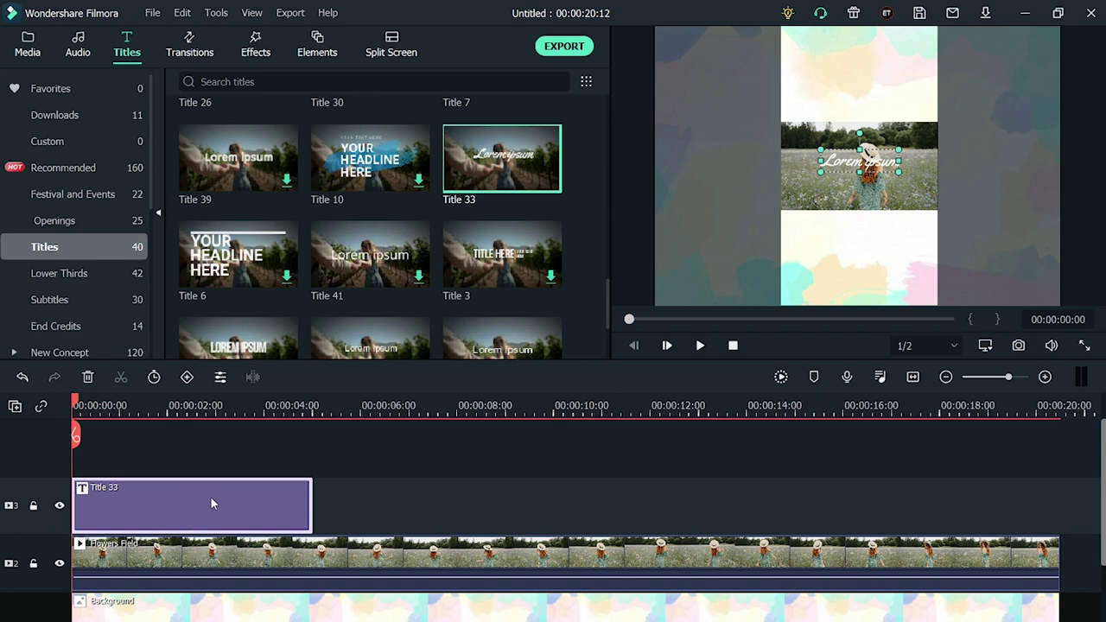
Step: Apply 'The Garden' title styling and play the vertical video to check it
{"action": "double_click", "coordinate": [212, 503]}
{"action": "type", "text": "115"}
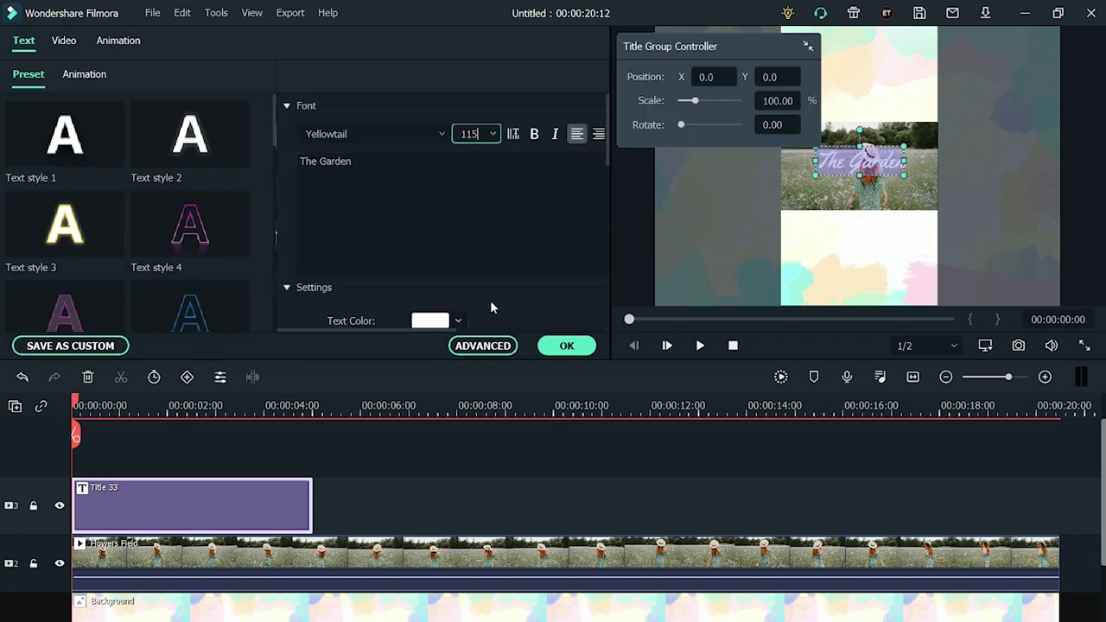
{"action": "left_click", "coordinate": [566, 346]}
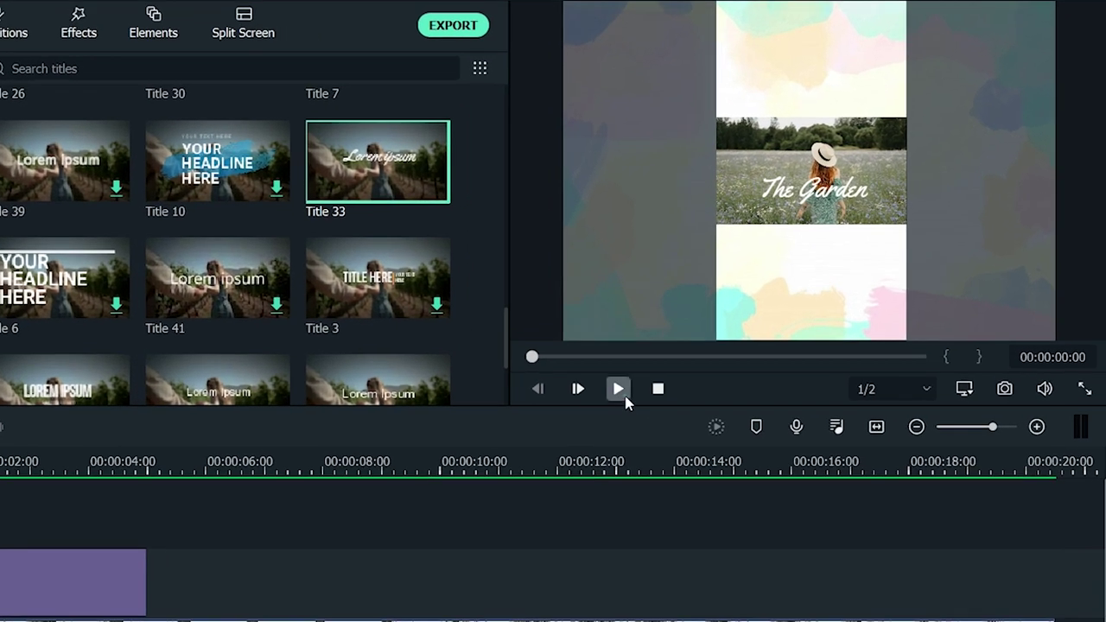
{"action": "left_click", "coordinate": [618, 390]}
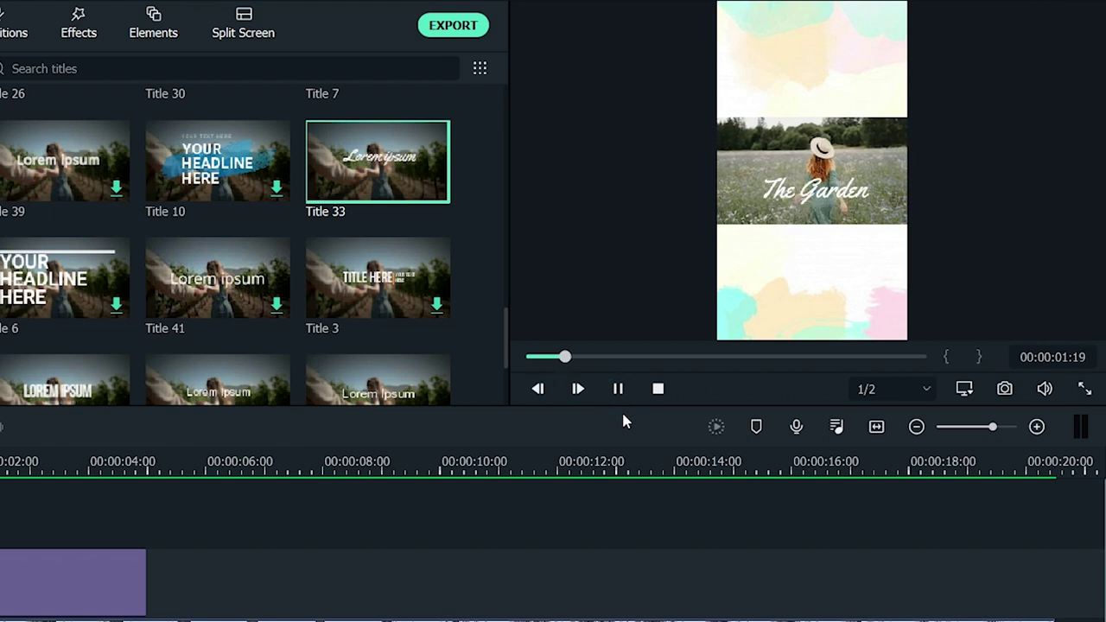
{"action": "left_click", "coordinate": [622, 394]}
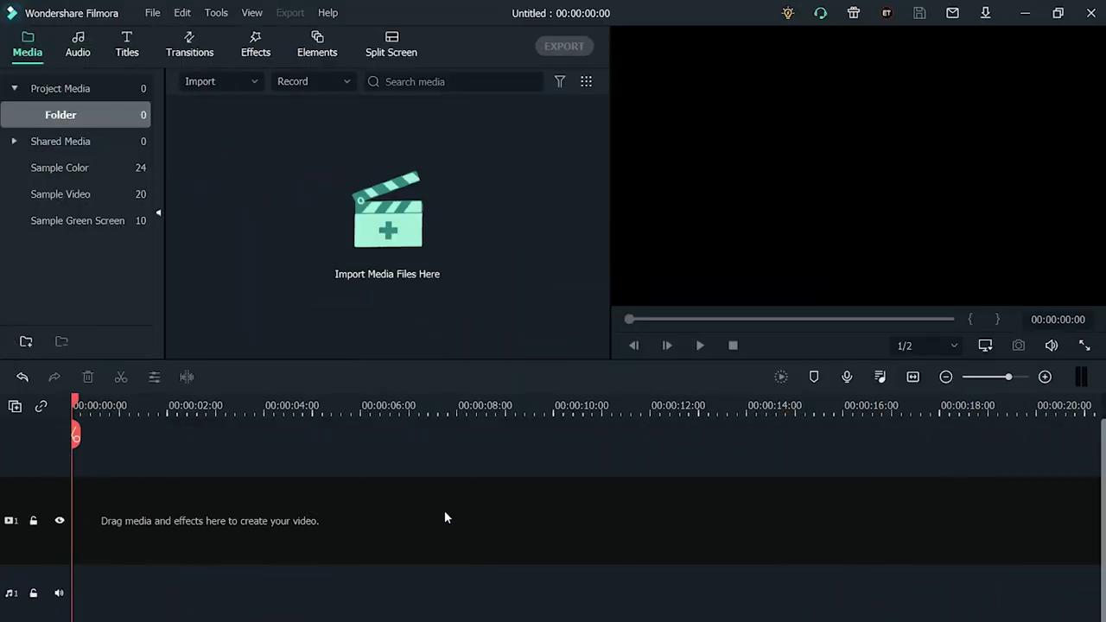
Step: Import the Dance Practice clip and open it in Auto Reframe
{"action": "left_click", "coordinate": [424, 328]}
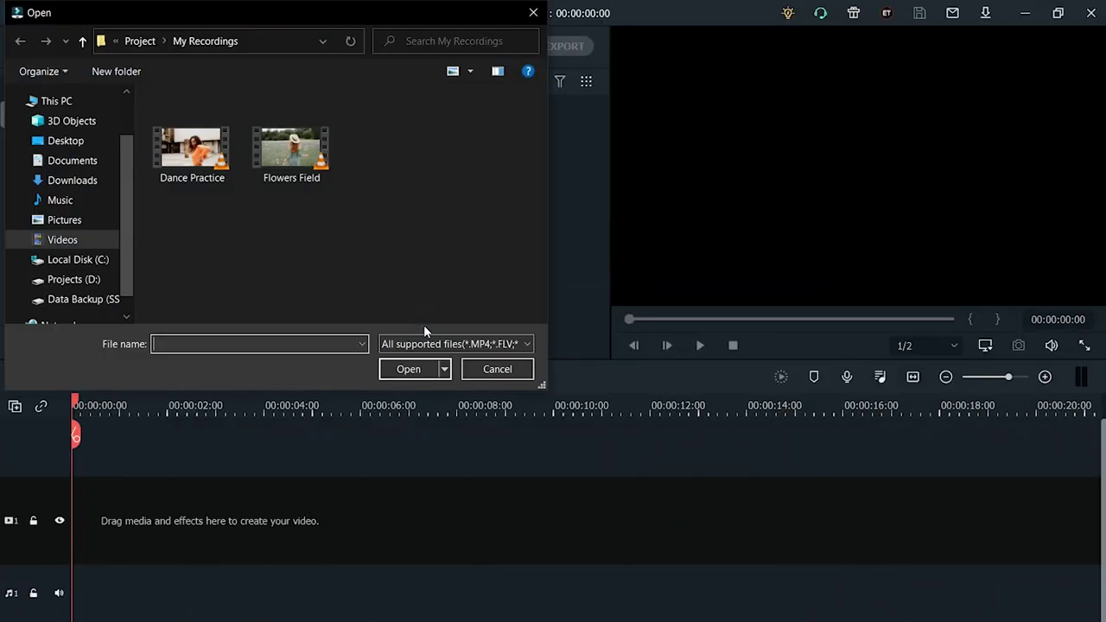
{"action": "left_click", "coordinate": [390, 372]}
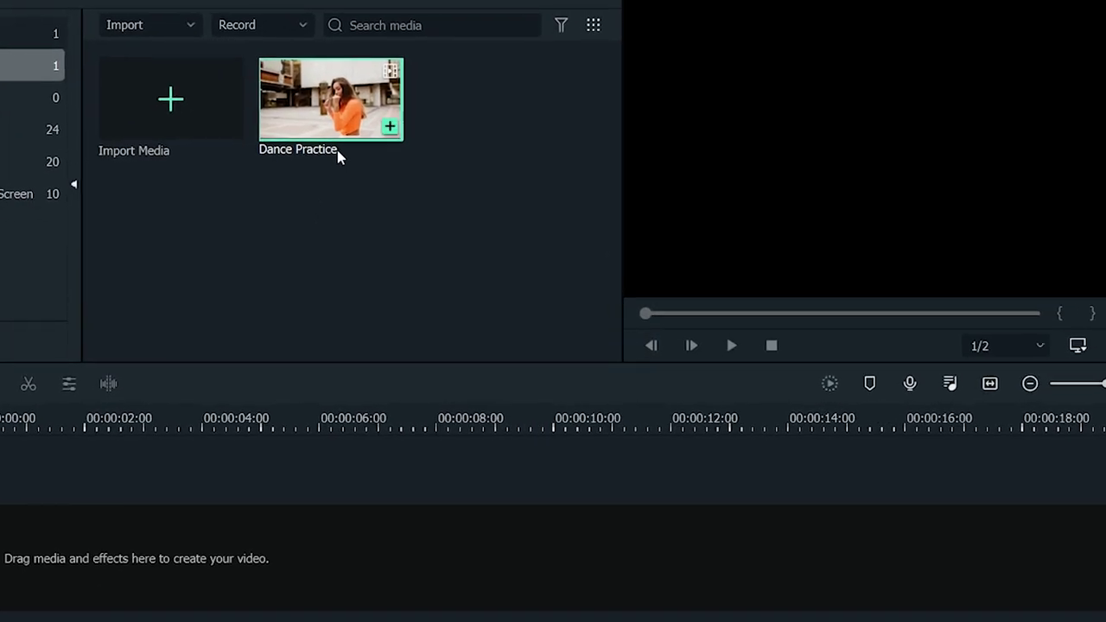
{"action": "right_click", "coordinate": [351, 137]}
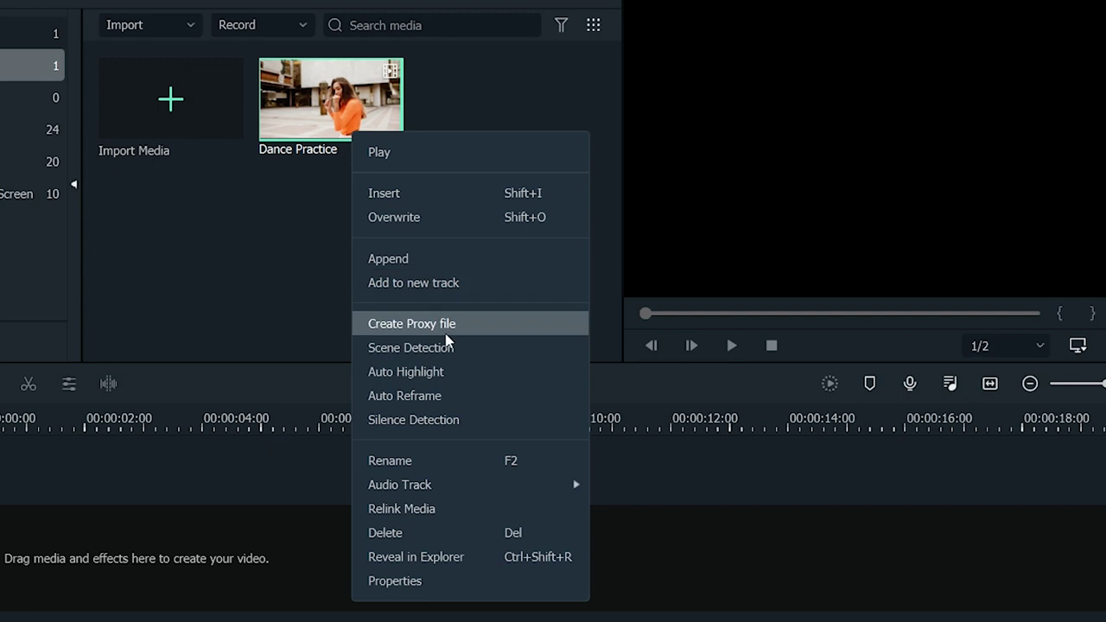
{"action": "left_click", "coordinate": [459, 396]}
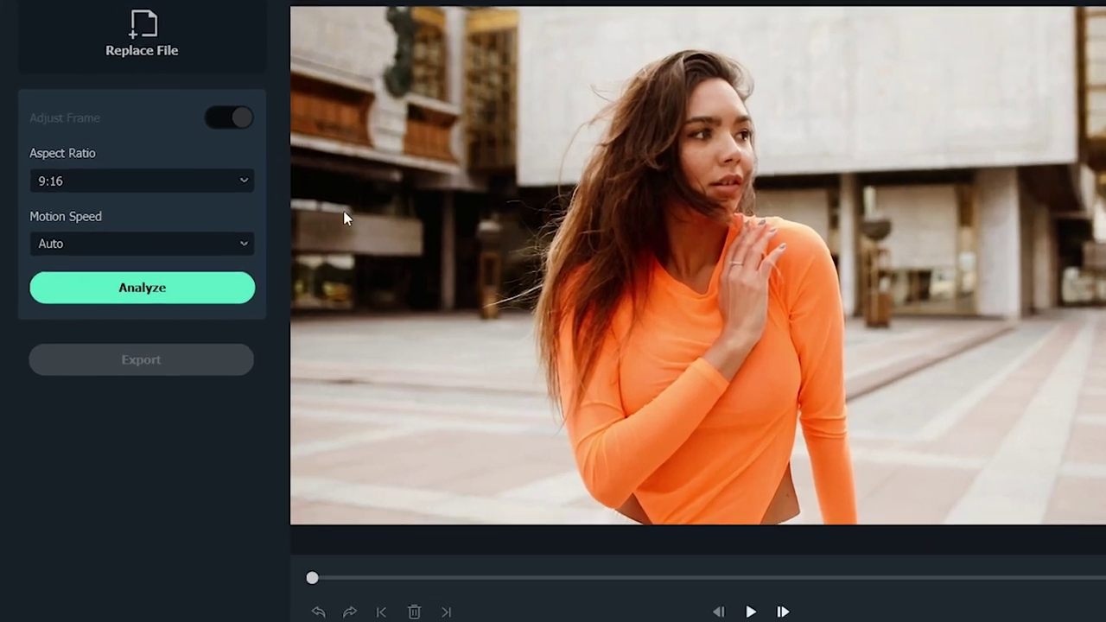
Step: Analyze Dance Practice in Auto Reframe with a 9:16 ratio and Auto motion speed
{"action": "left_click", "coordinate": [249, 203]}
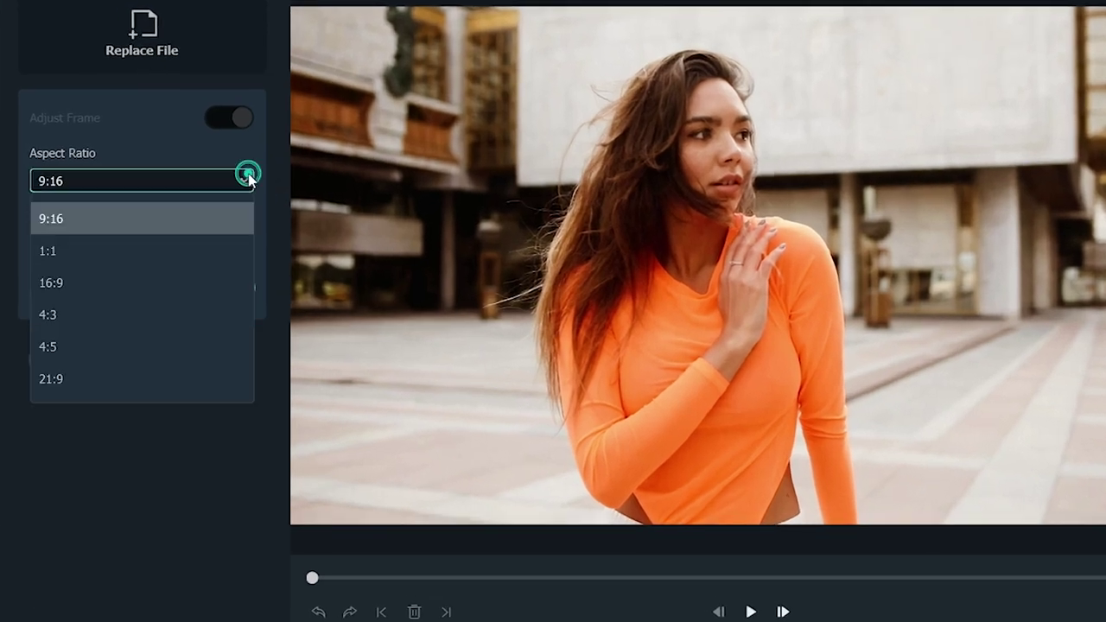
{"action": "left_click", "coordinate": [195, 219]}
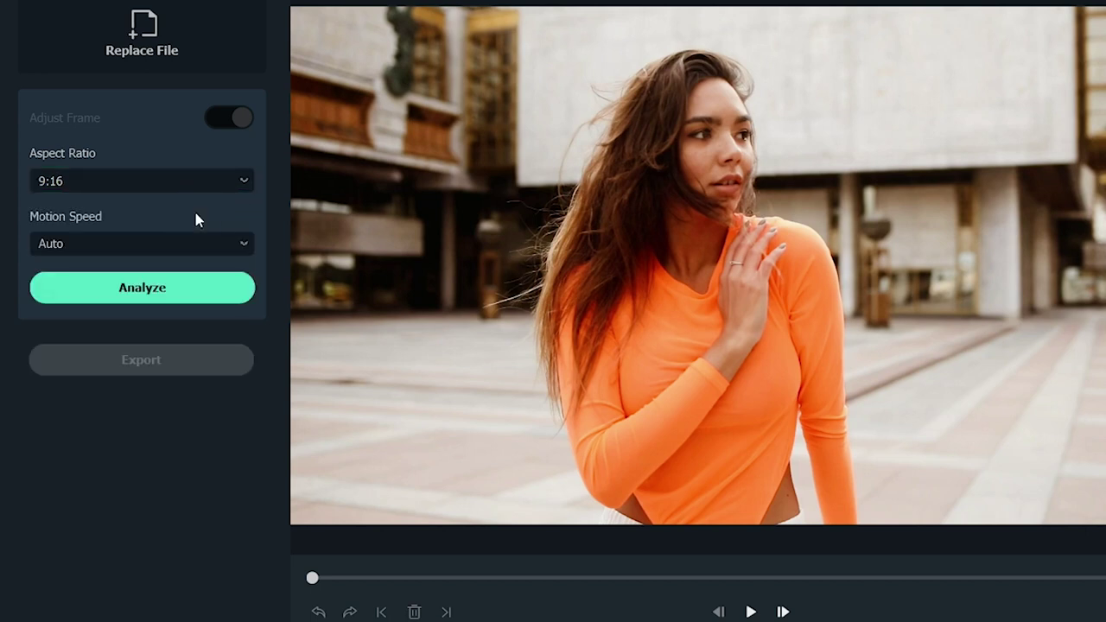
{"action": "left_click", "coordinate": [208, 282]}
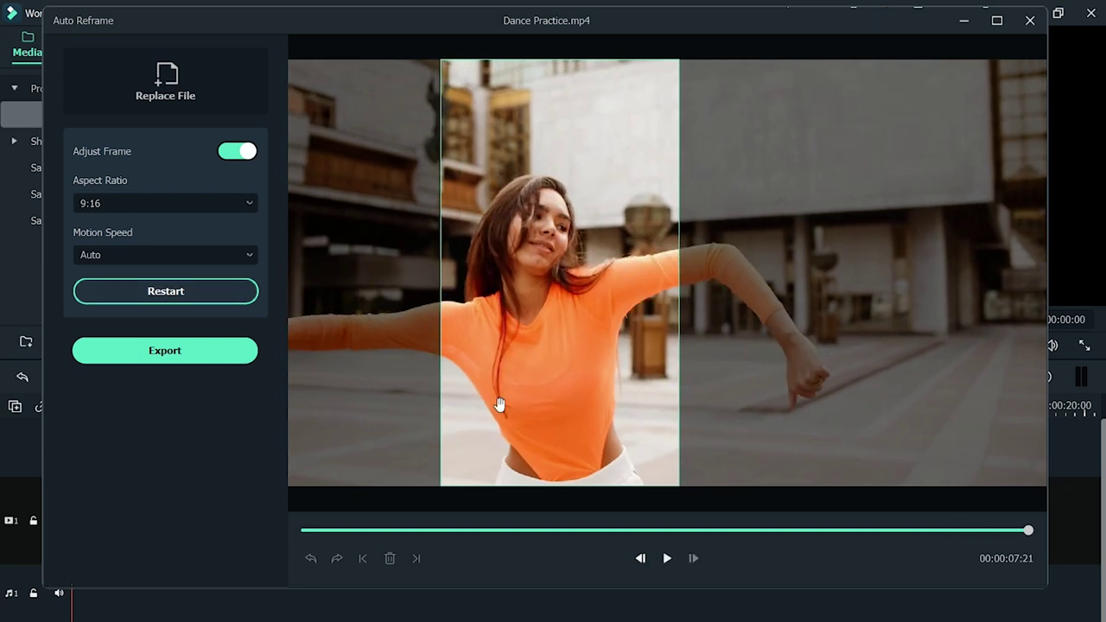
Step: Reposition the 9:16 crop near the end and around six seconds to keep the dancer centered
{"action": "mouse_move", "coordinate": [1027, 533]}
{"action": "left_mouse_down"}
{"action": "mouse_move", "coordinate": [965, 534]}
{"action": "mouse_move", "coordinate": [974, 531]}
{"action": "left_mouse_up"}
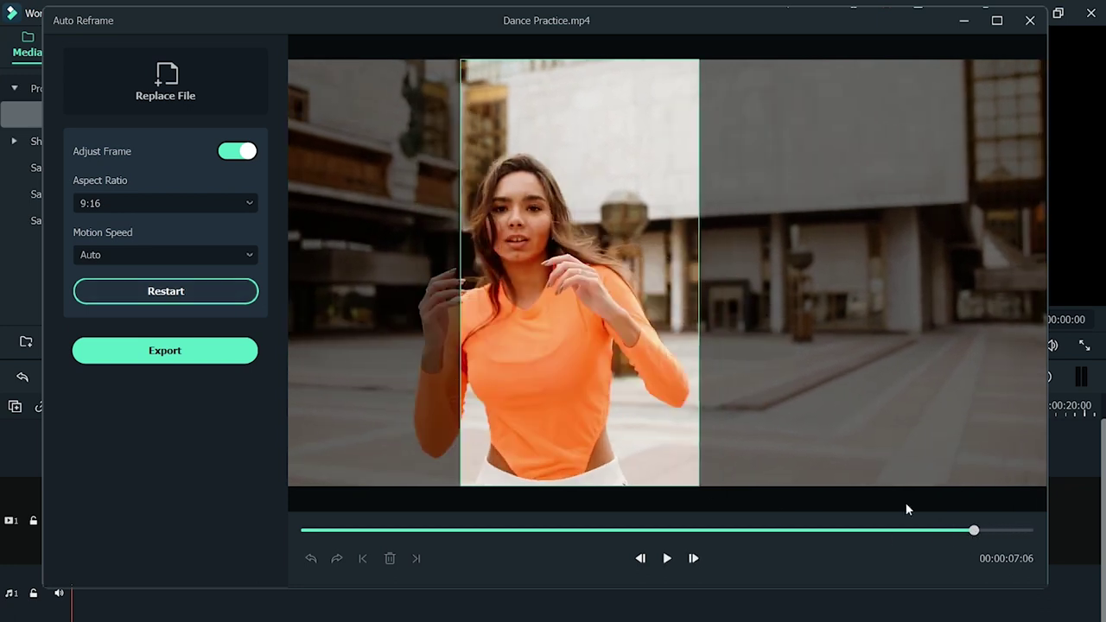
{"action": "left_click_drag", "start_coordinate": [604, 367], "coordinate": [549, 363]}
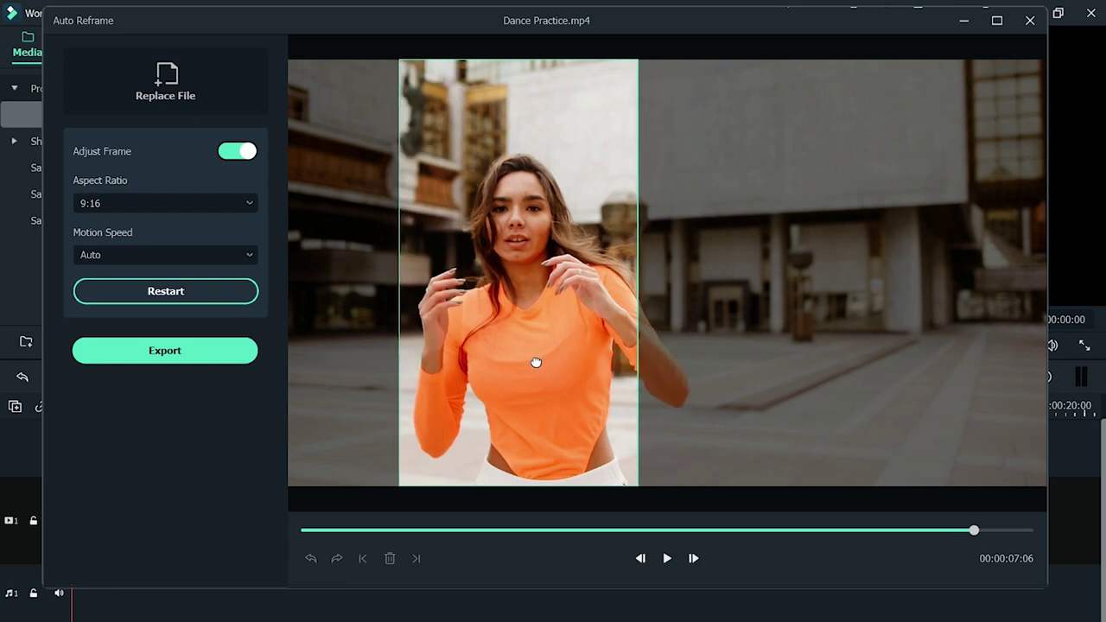
{"action": "left_click_drag", "start_coordinate": [973, 533], "coordinate": [917, 531]}
{"action": "left_click_drag", "start_coordinate": [511, 339], "coordinate": [586, 328]}
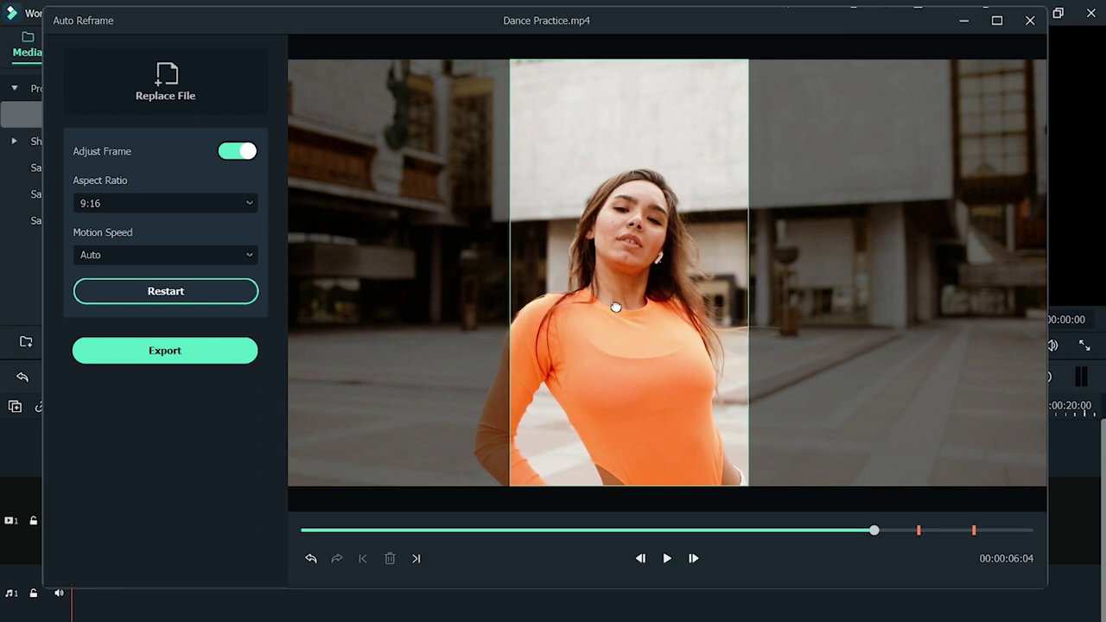
Step: Play the adjusted clip, then preview only the cropped vertical frame
{"action": "left_click", "coordinate": [666, 559]}
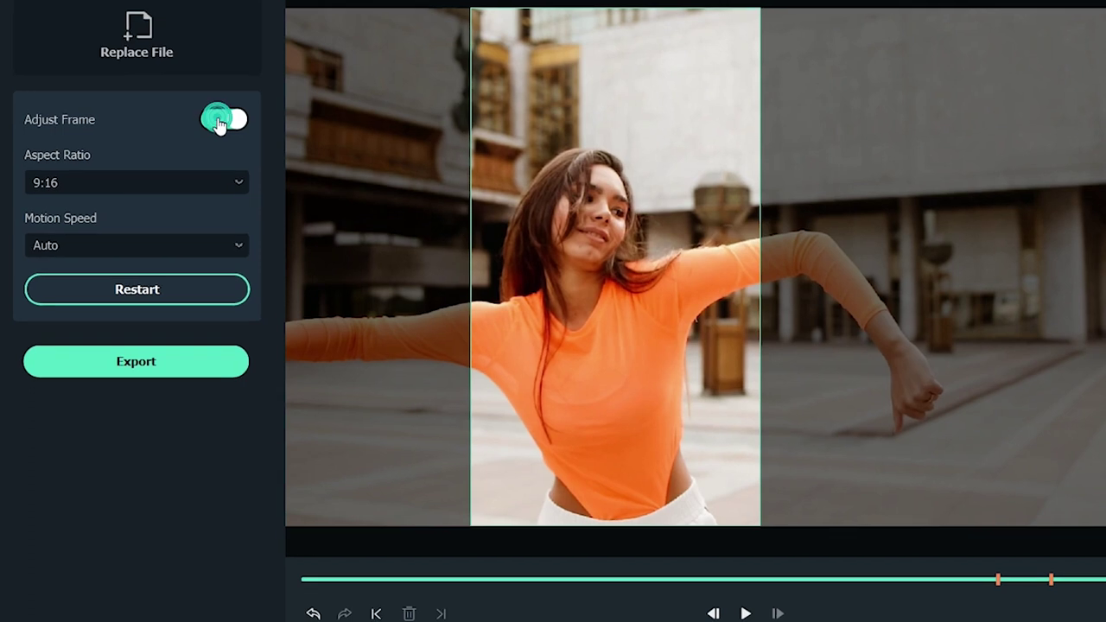
{"action": "left_click", "coordinate": [231, 154]}
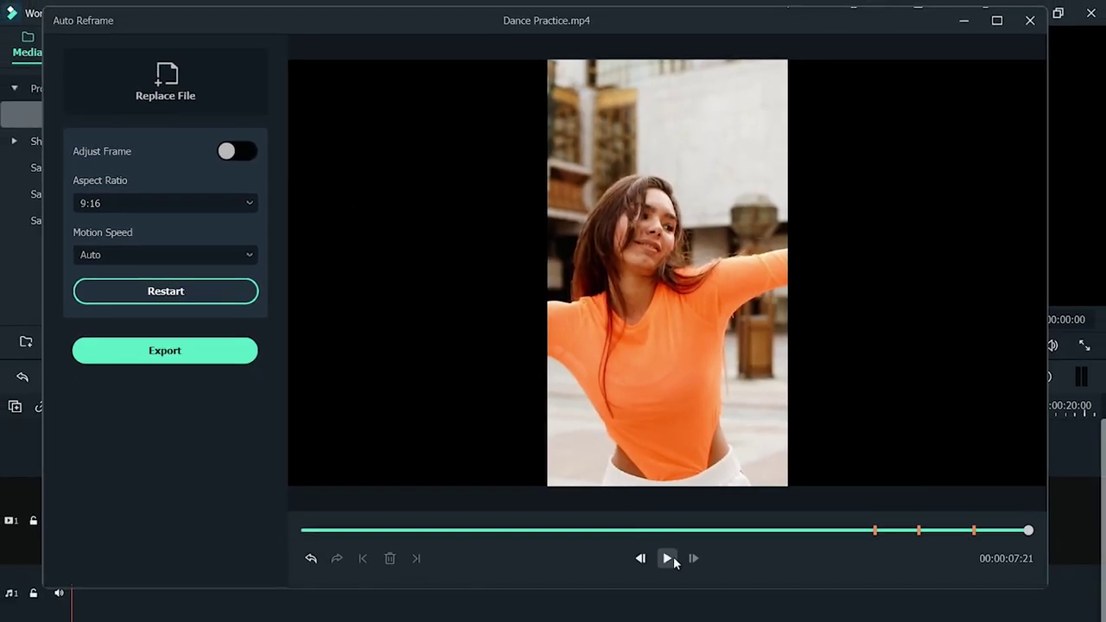
{"action": "left_click", "coordinate": [669, 558]}
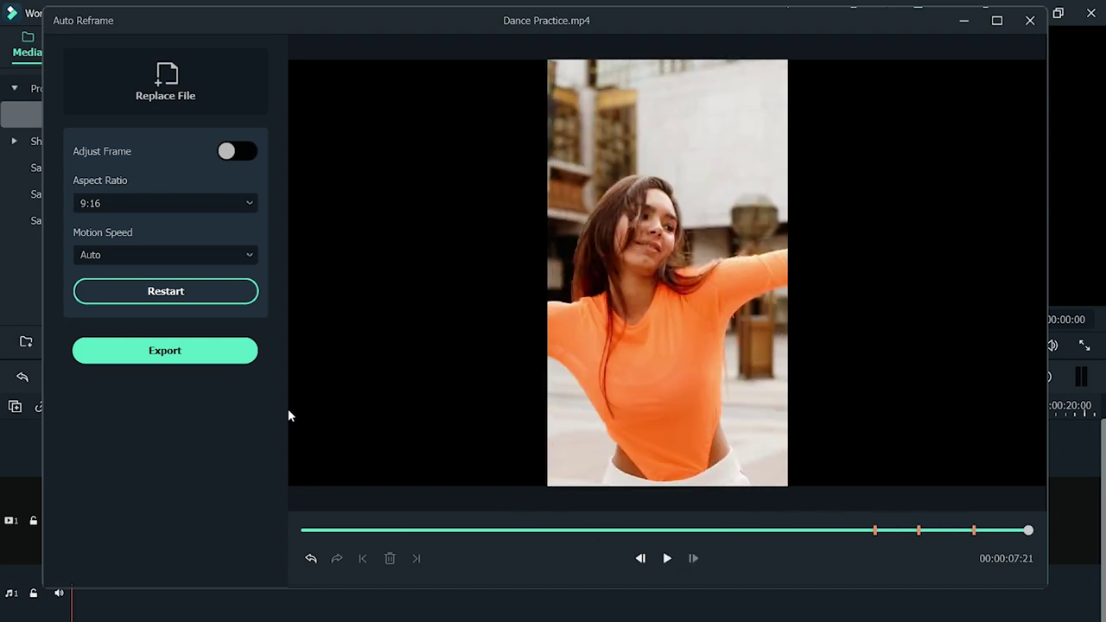
Step: Export the reframed clip as the MP4 'Dance Practice-AutoReframe-9 16.mp4'
{"action": "left_click", "coordinate": [206, 359]}
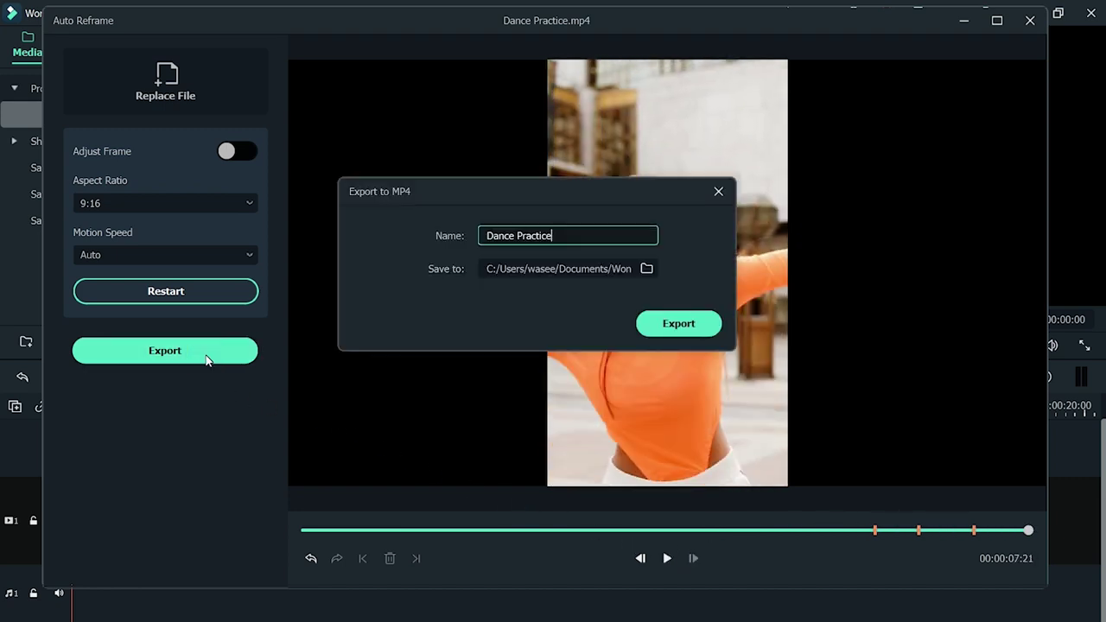
{"action": "left_click", "coordinate": [678, 327]}
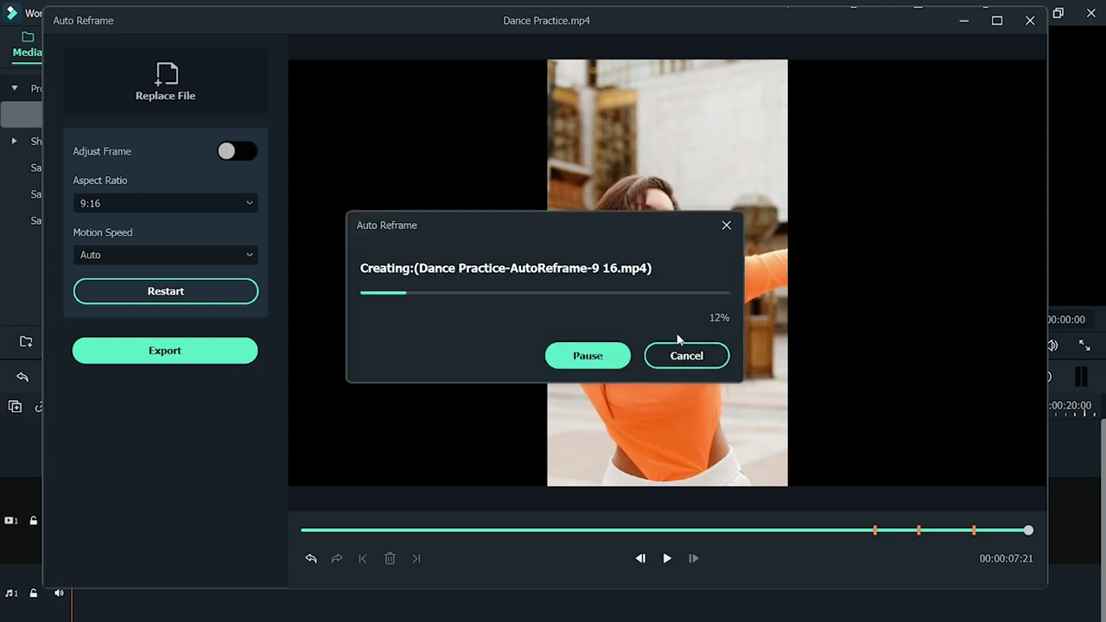